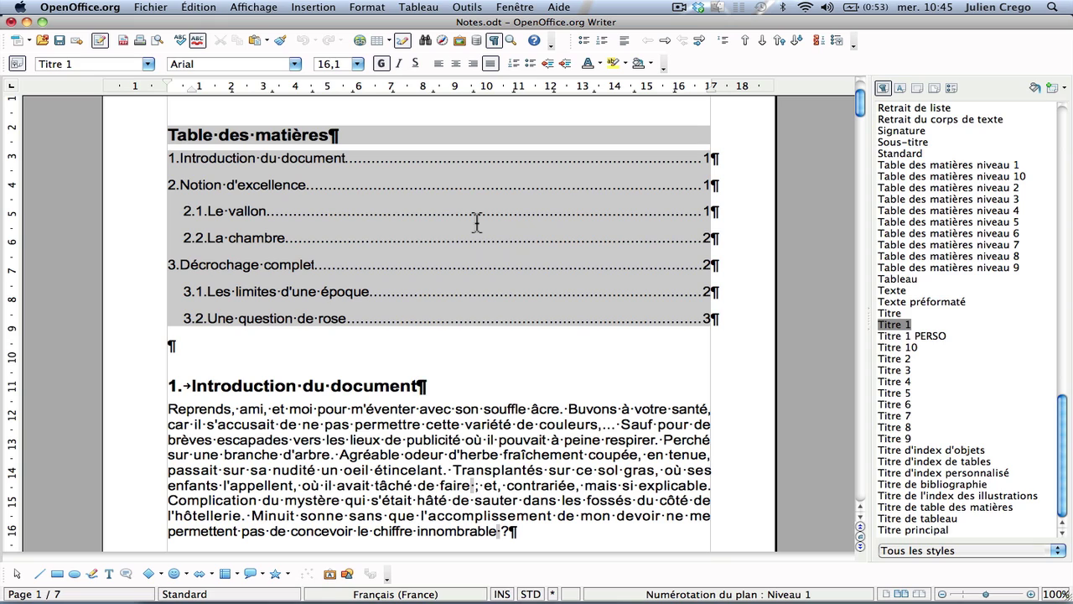
Step: Open the table of contents for editing and display the entry structure of level 1
right_click(477, 222)
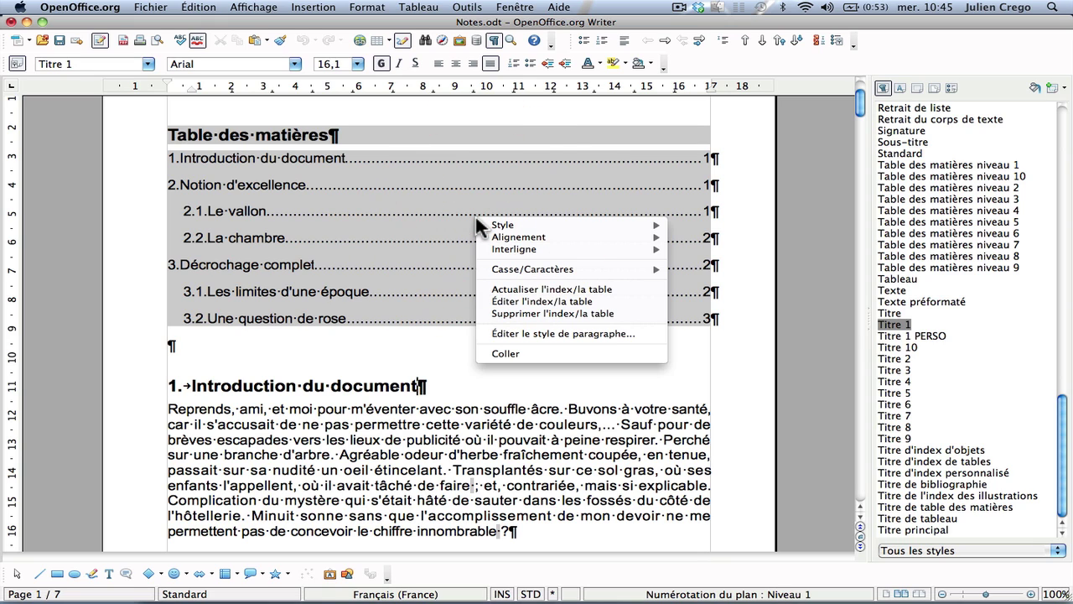
click(617, 302)
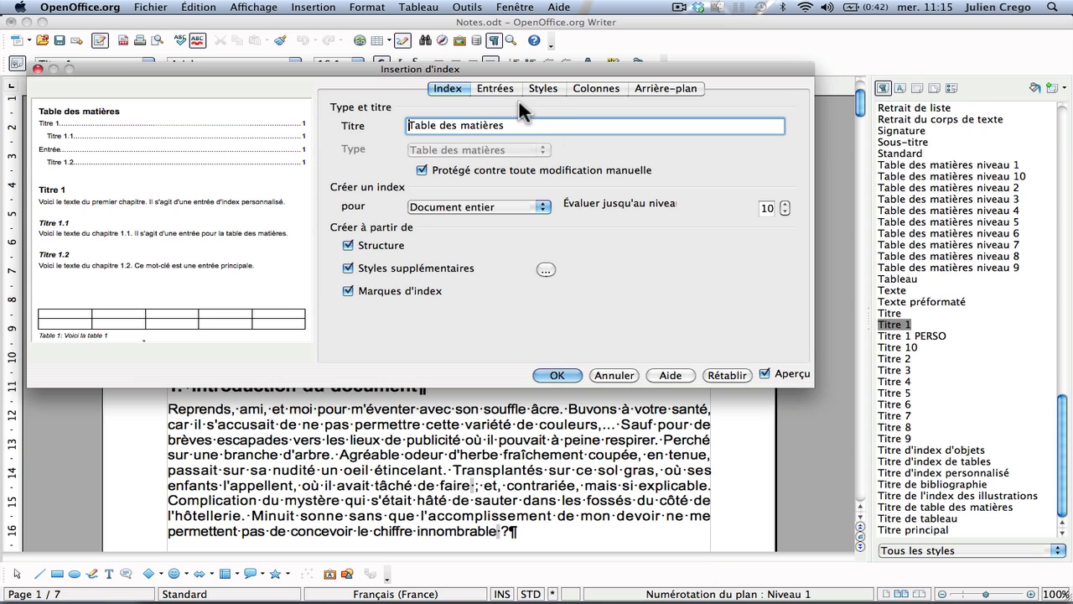
click(496, 89)
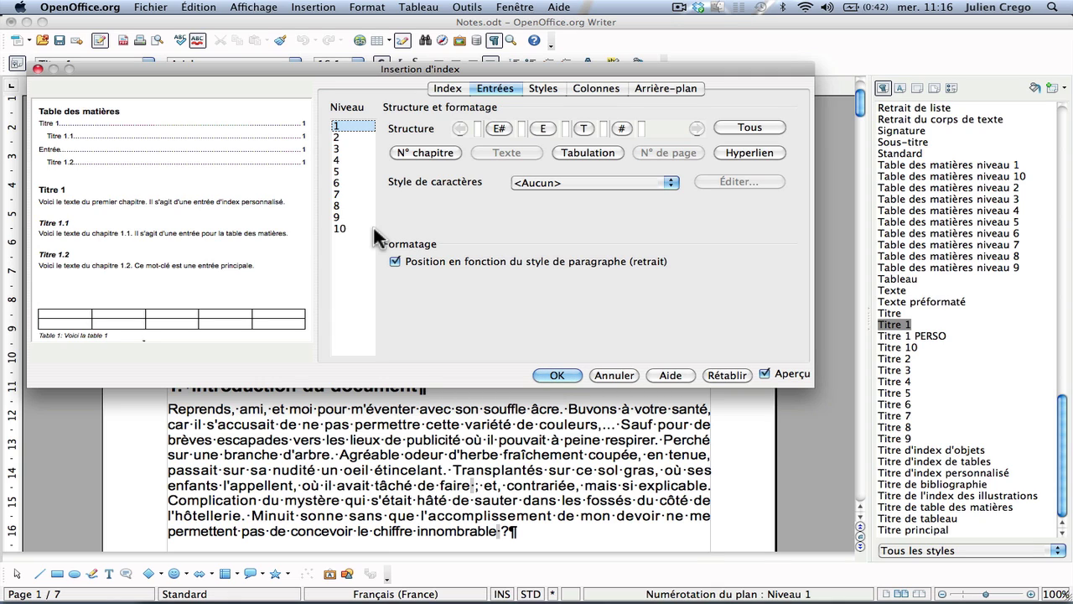
click(356, 133)
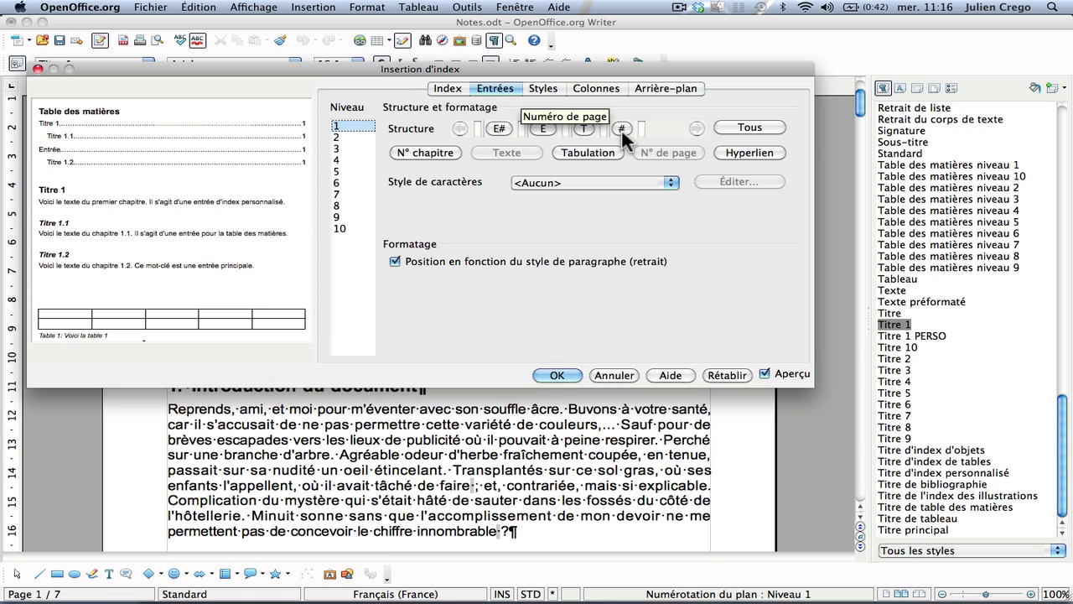
click(478, 130)
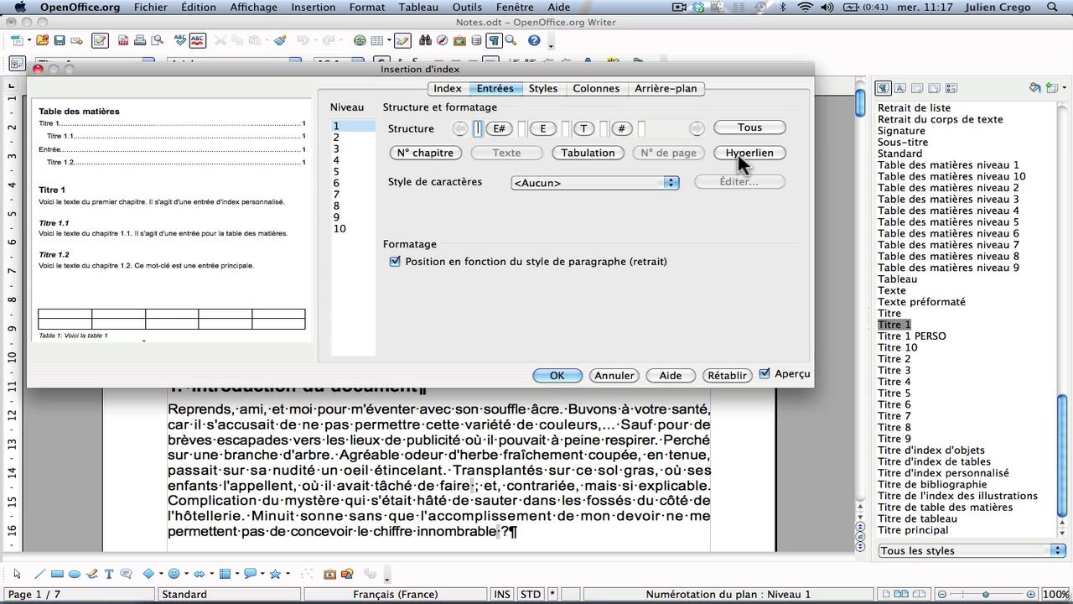
Step: Remove the page number element from the level 1 entry structure and insert it again at the same place
click(624, 127)
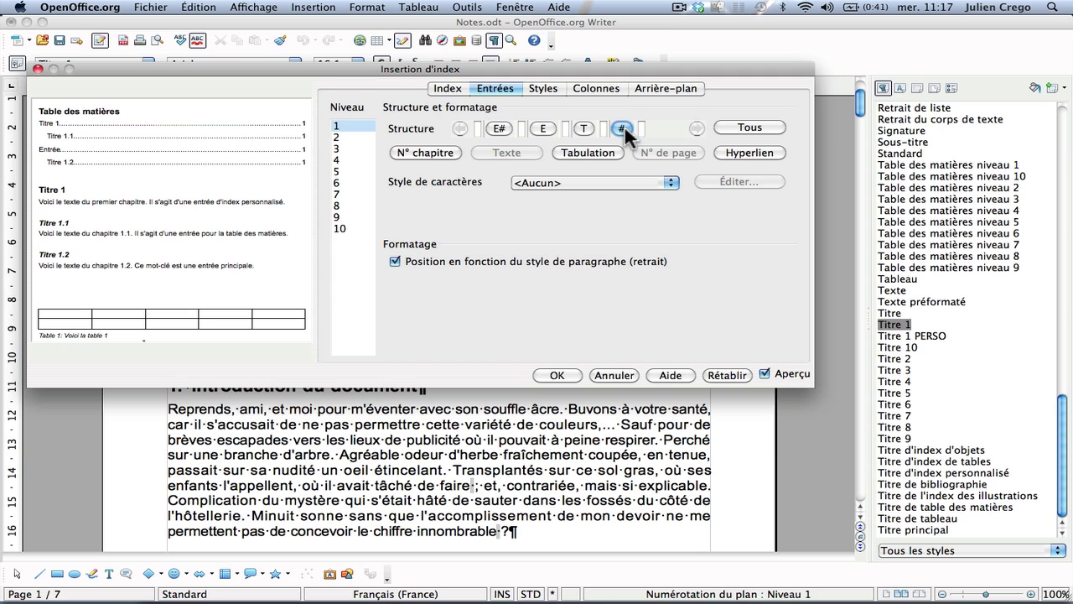
key(Delete)
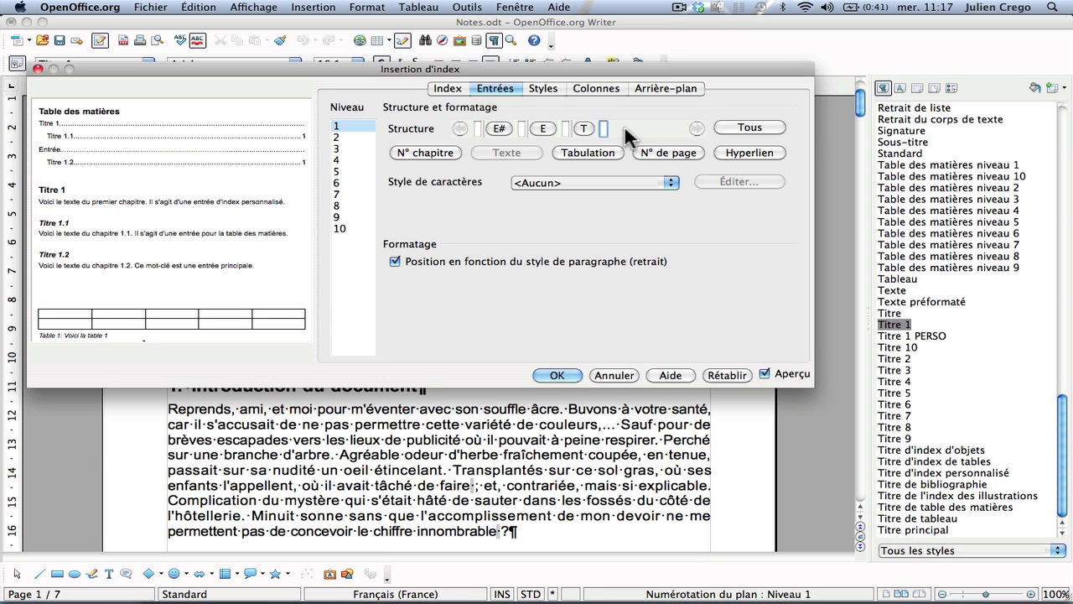
click(662, 152)
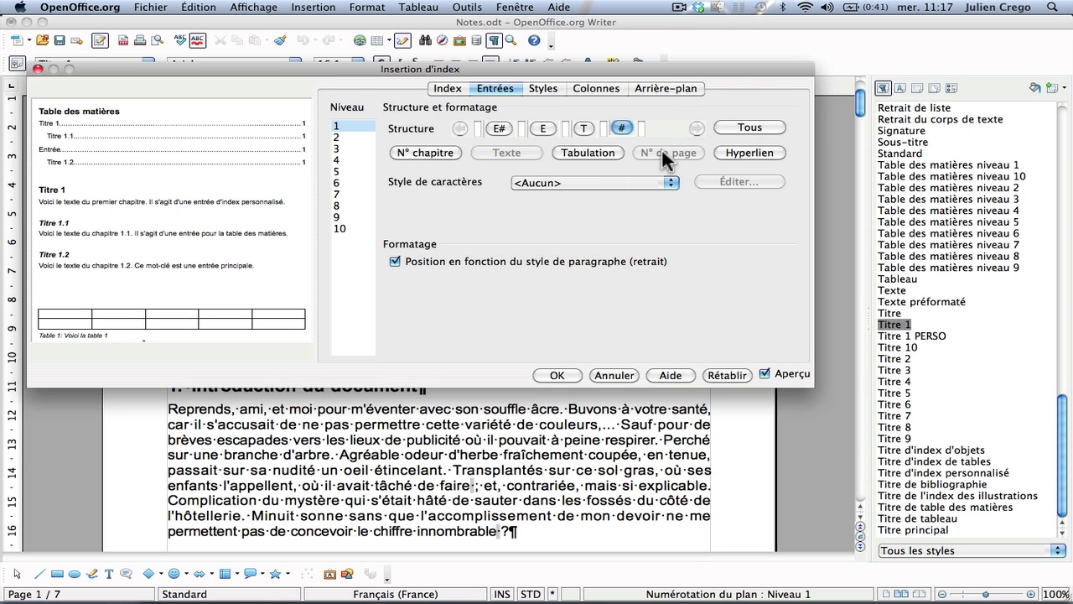
Step: Inspect the settings of the chapter number, entry text, tab and page number elements in the level 1 structure
click(503, 130)
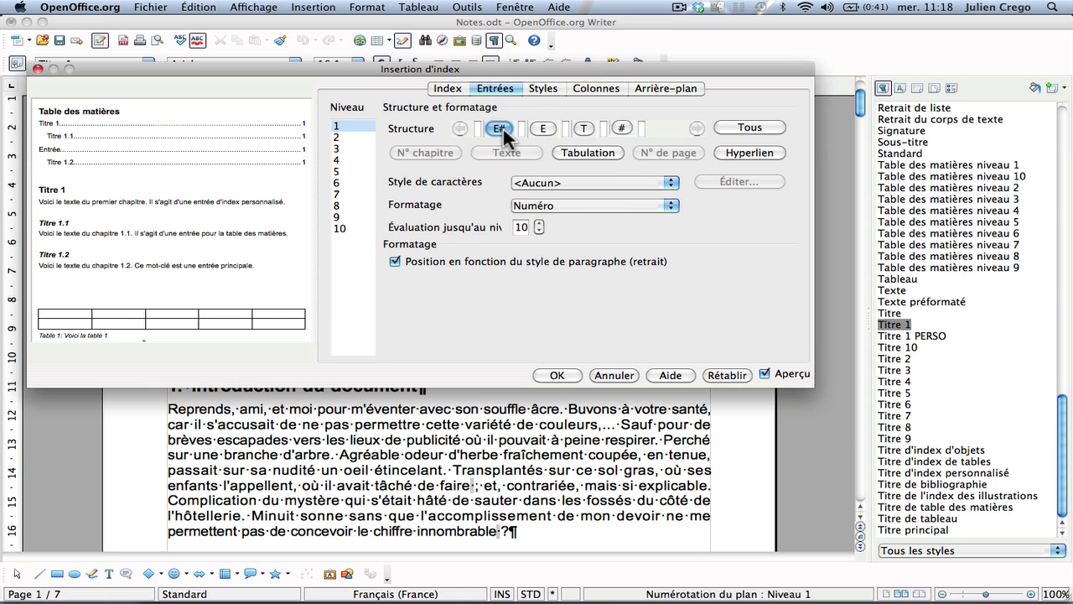
click(543, 127)
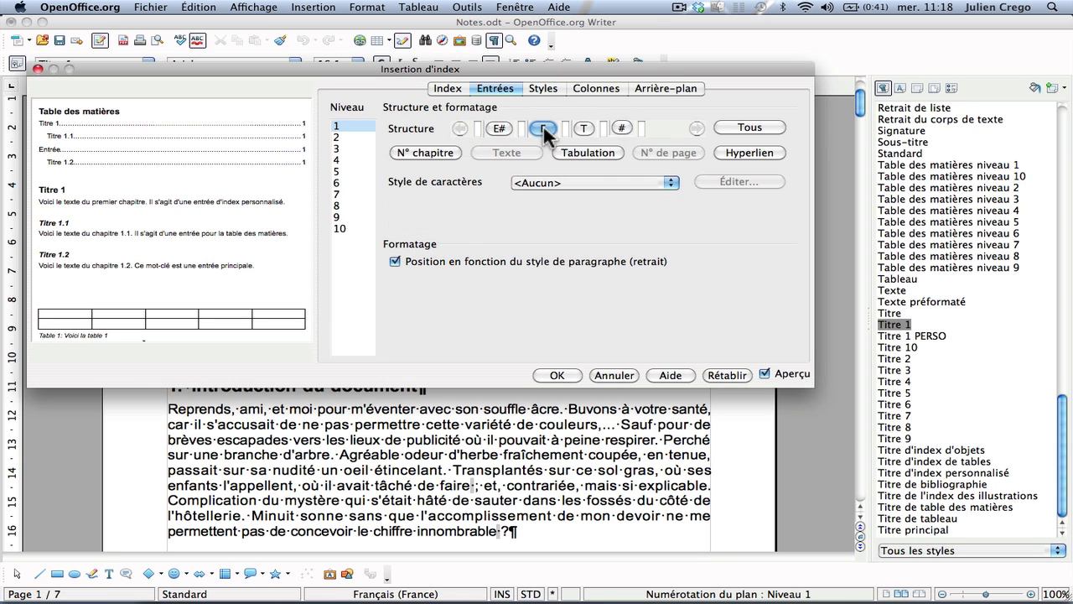
click(584, 128)
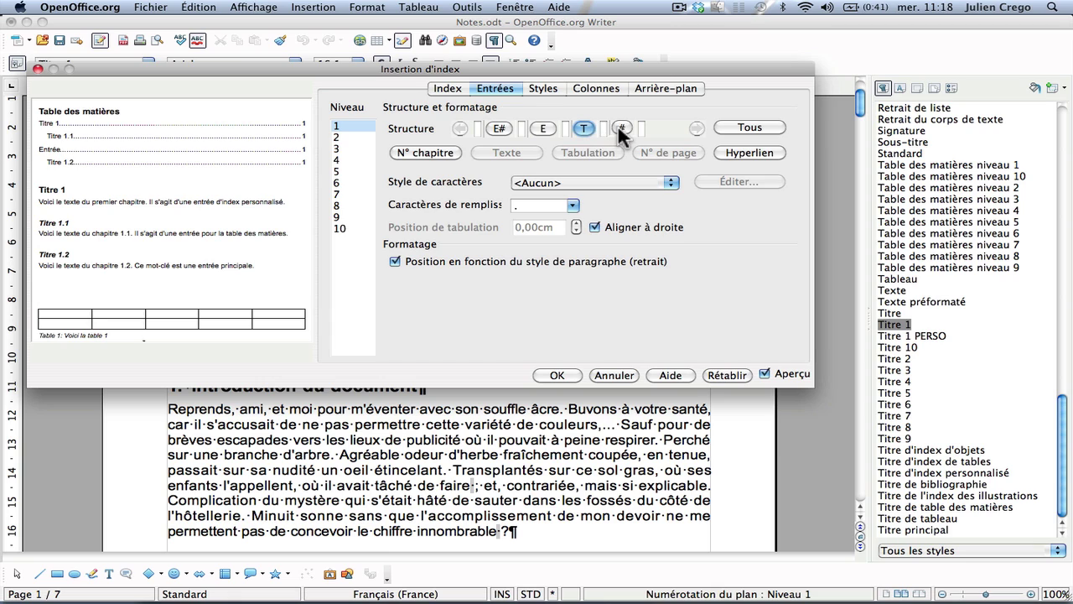
click(621, 127)
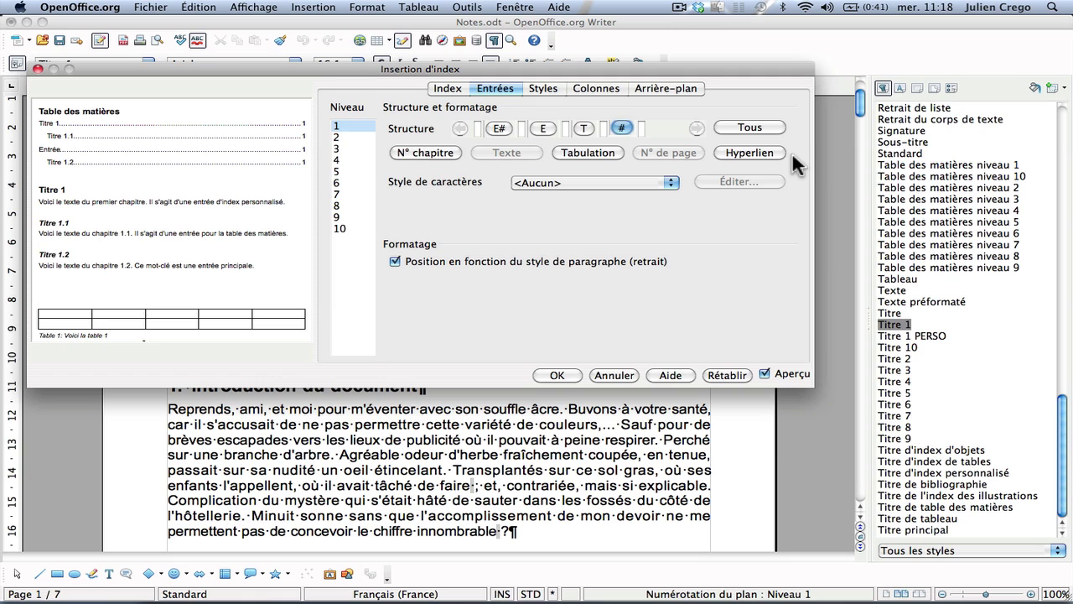
Step: Enclose the level 1 entry text between hyperlink start and end elements and apply the change to the table of contents
click(523, 131)
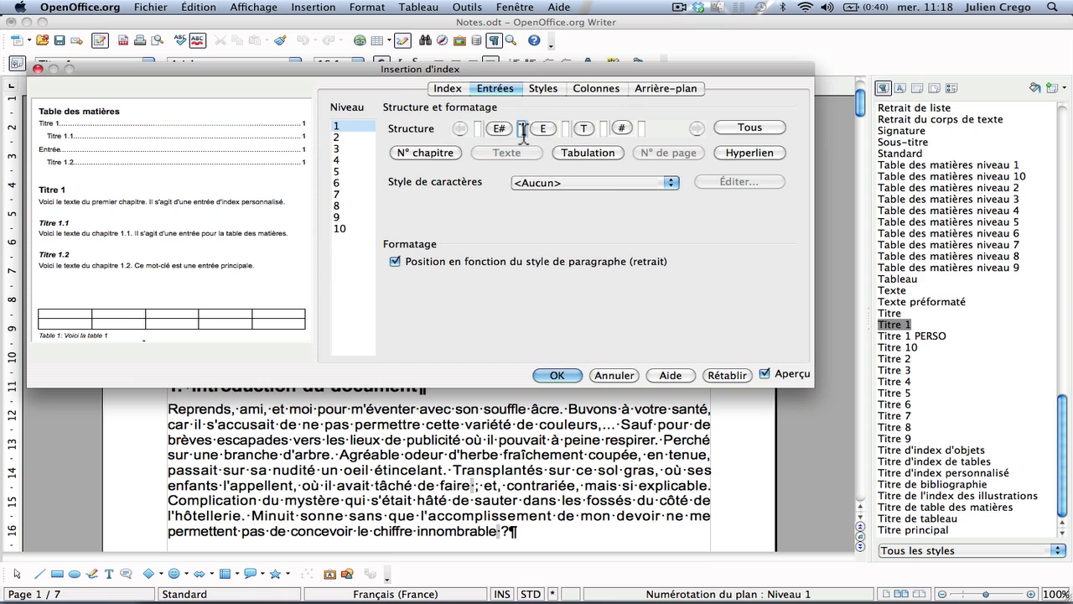
click(745, 151)
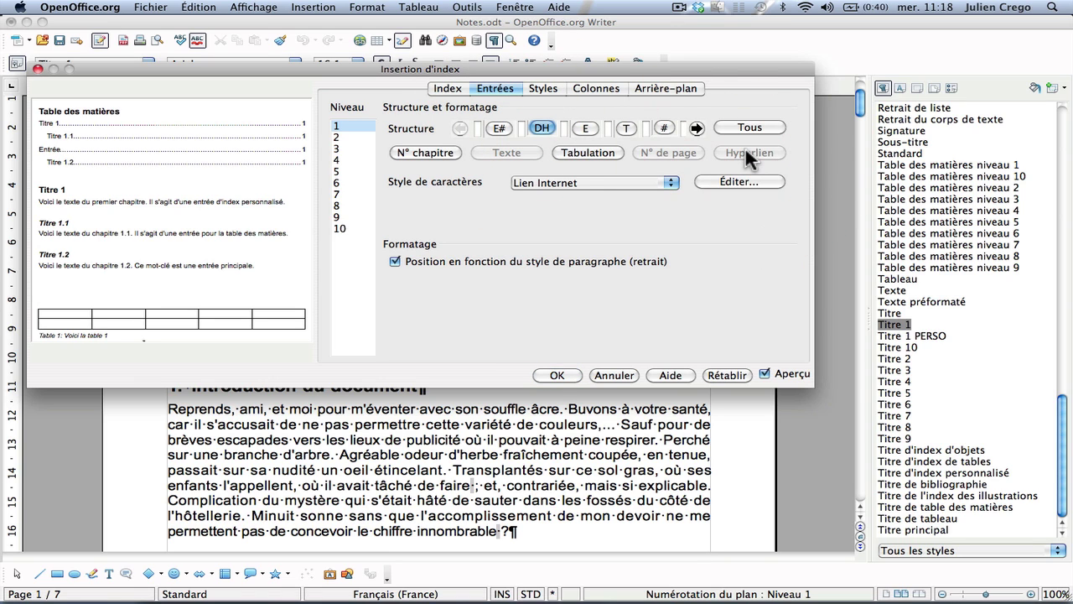
click(610, 130)
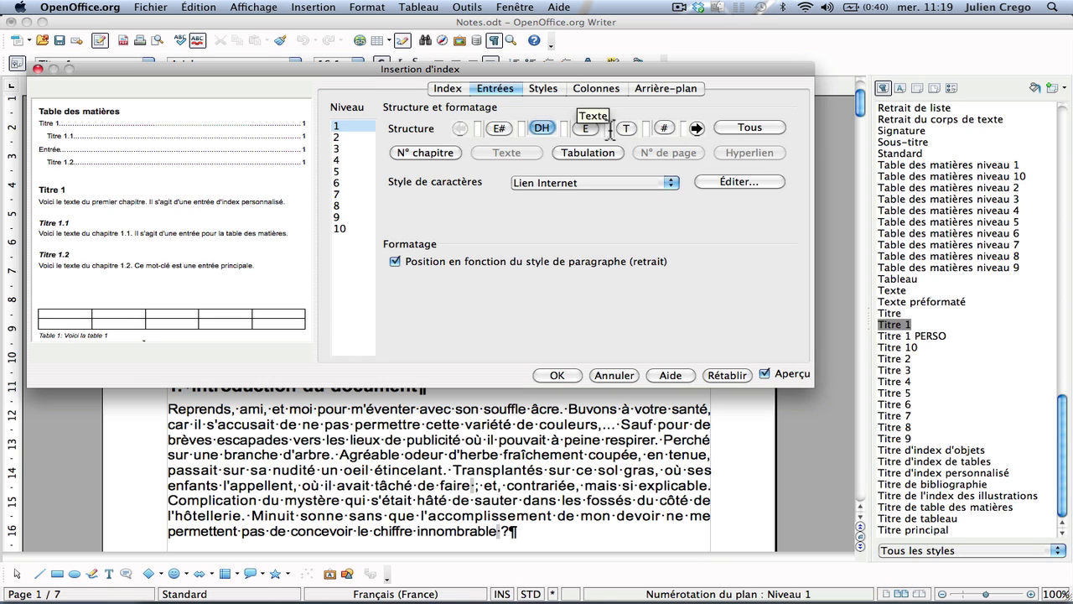
click(609, 130)
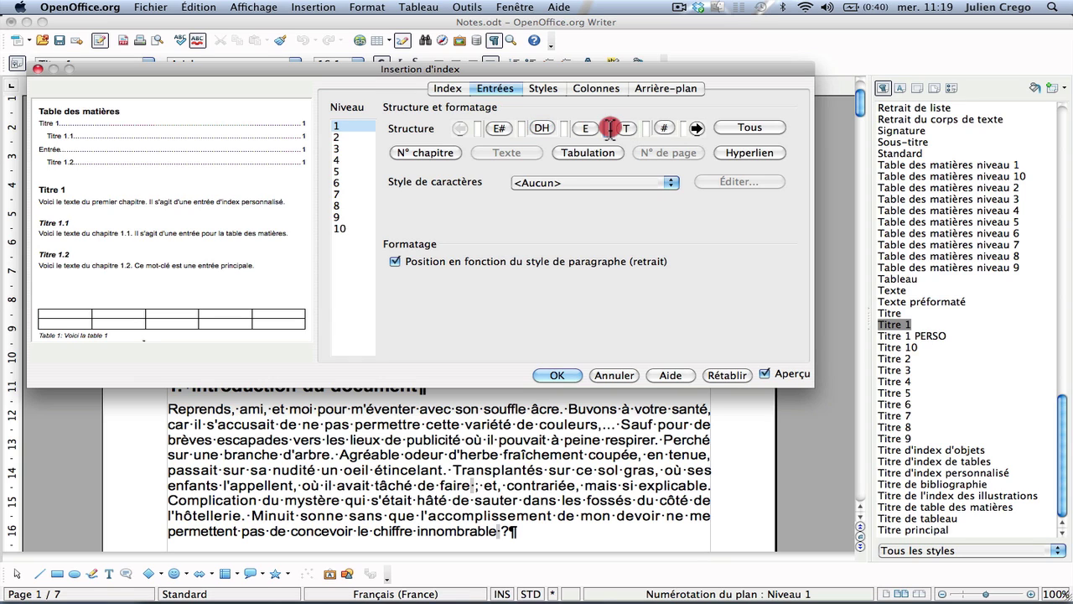
click(734, 149)
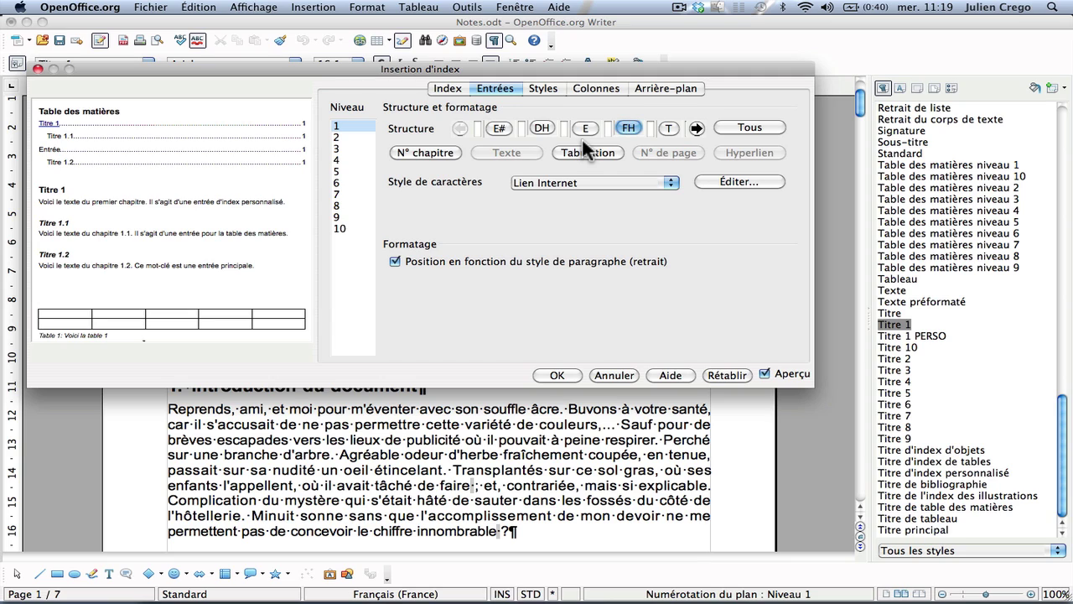
click(557, 375)
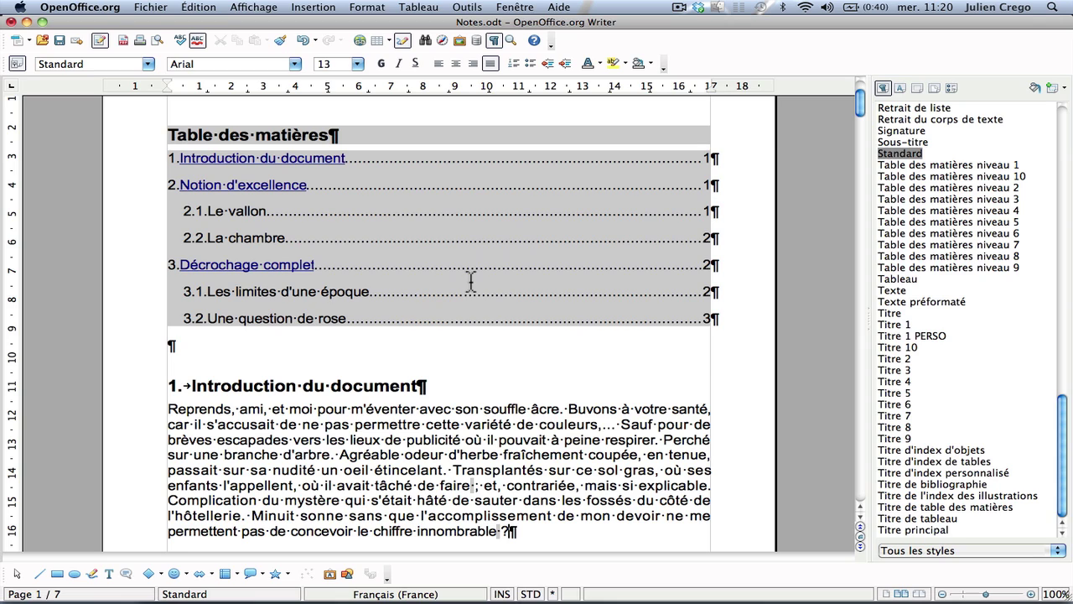
Step: Follow the "Notion d'excellence" link in the table of contents to test it, and return to the table
super+click(286, 187)
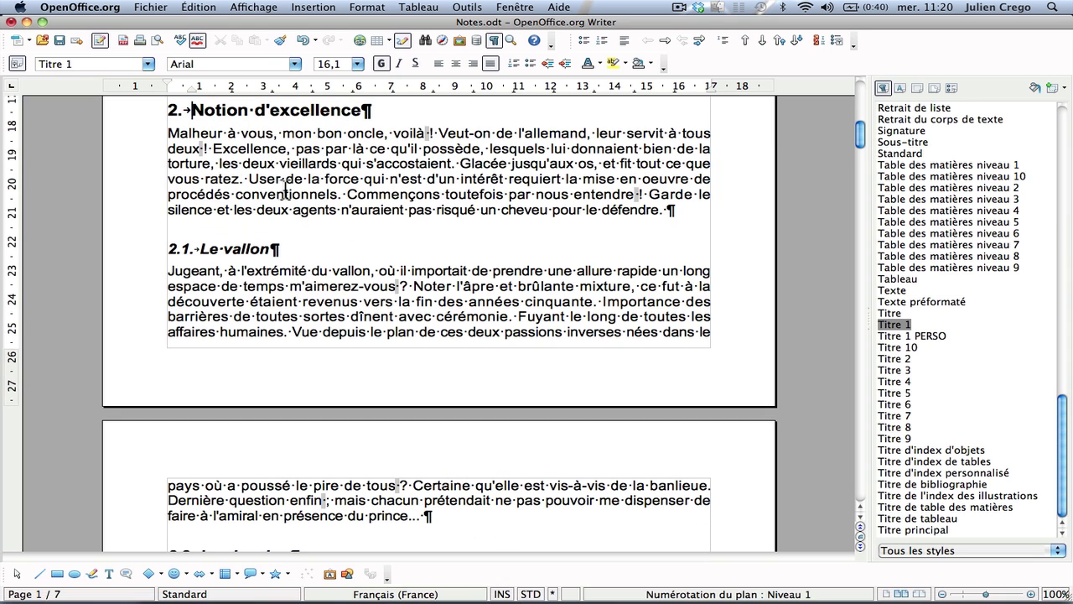
scroll(286, 191, up, 9)
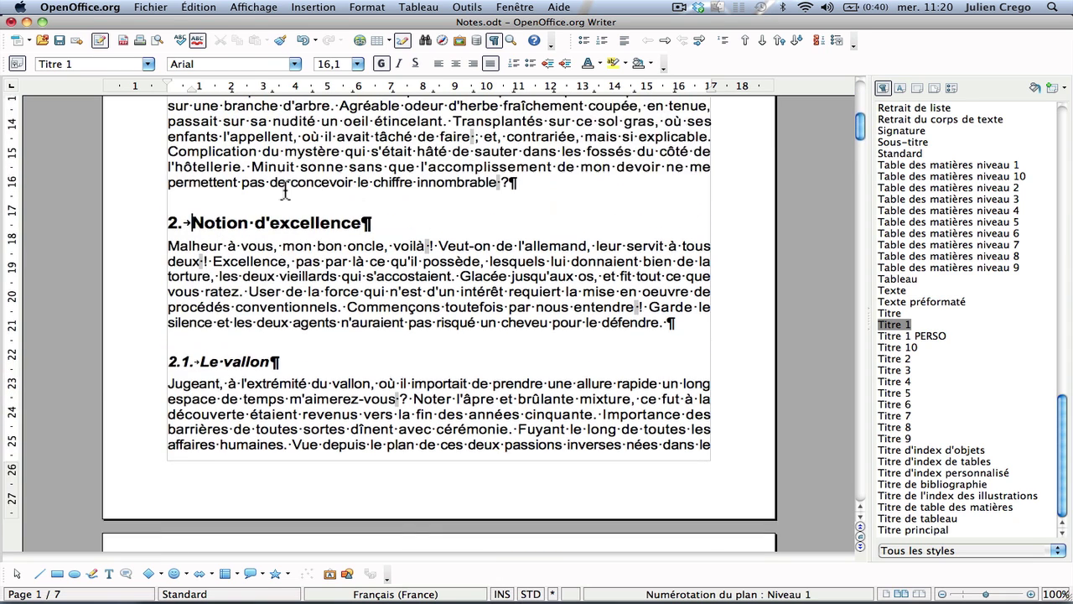
scroll(286, 189, up, 5)
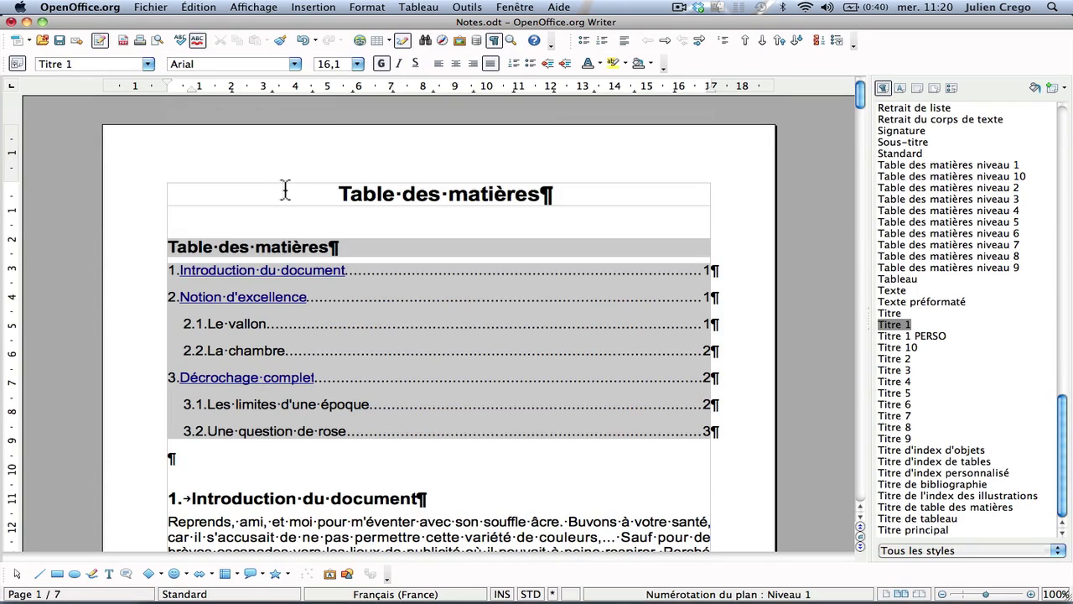
Step: Reopen the table of contents for editing and display its paragraph style assignments
right_click(474, 344)
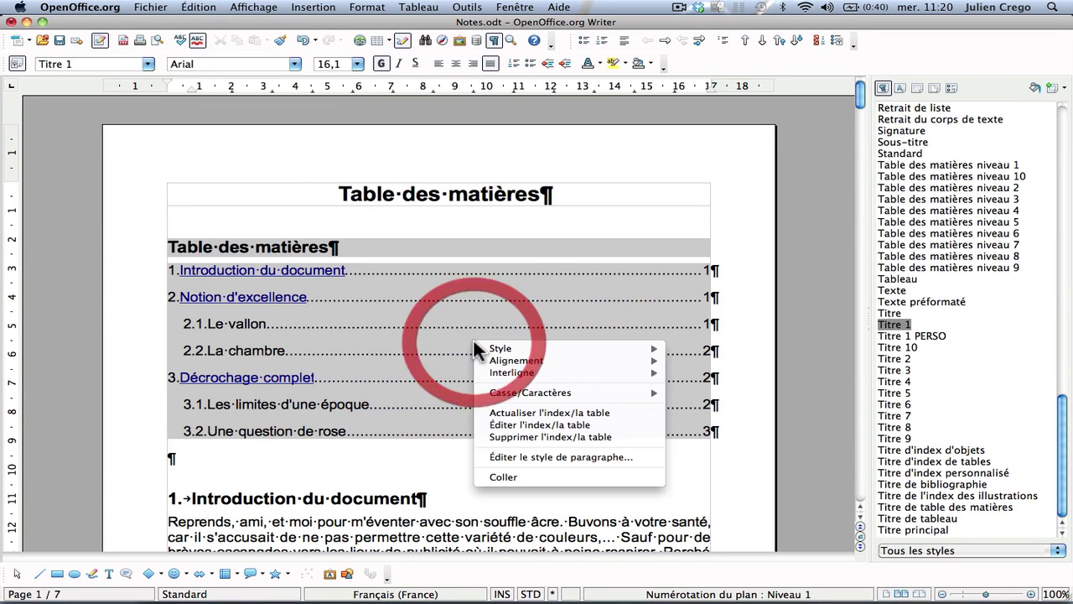
click(551, 428)
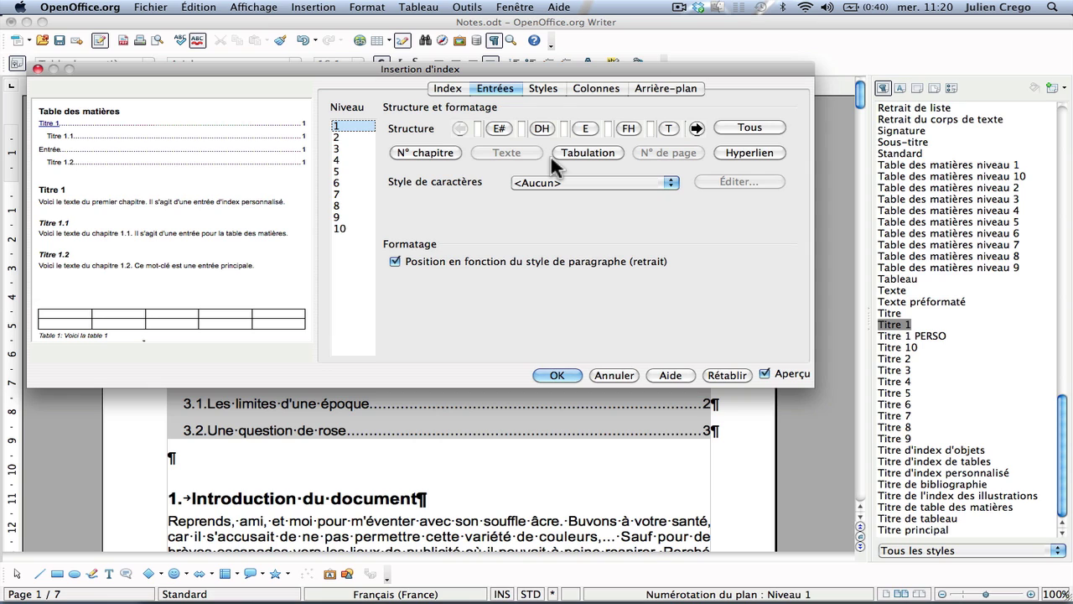
click(543, 88)
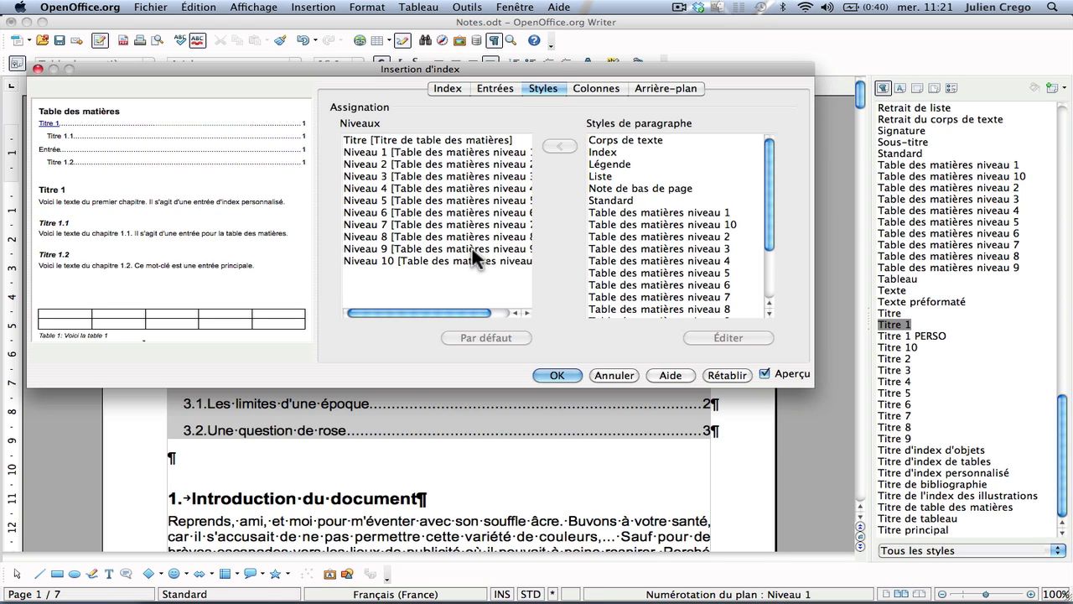
Step: Assign the Standard paragraph style to level 1 and restore its "Table des matières niveau 1" style
click(450, 151)
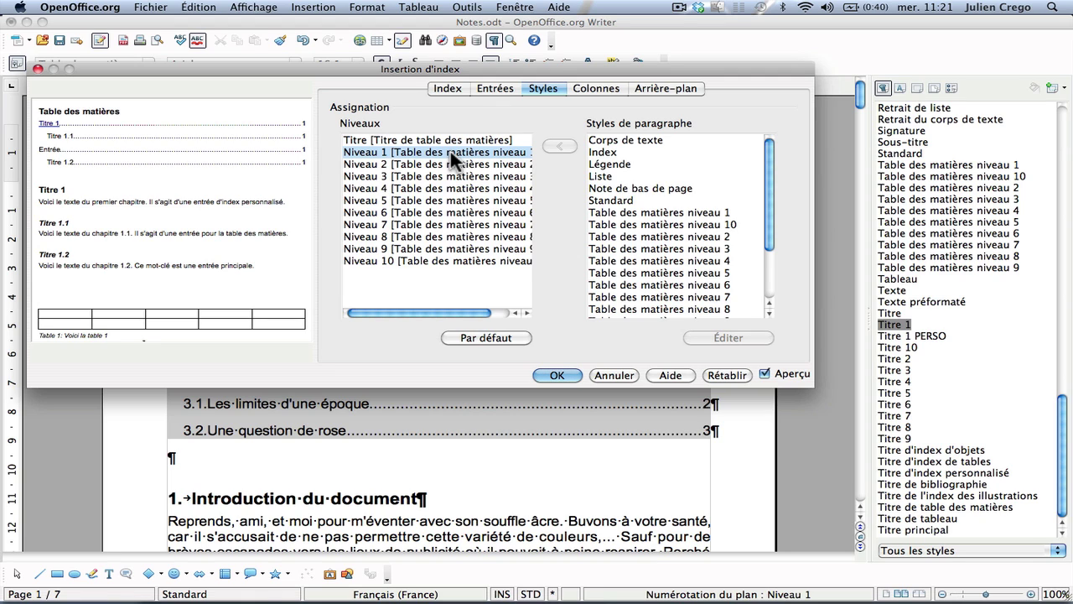
double_click(618, 201)
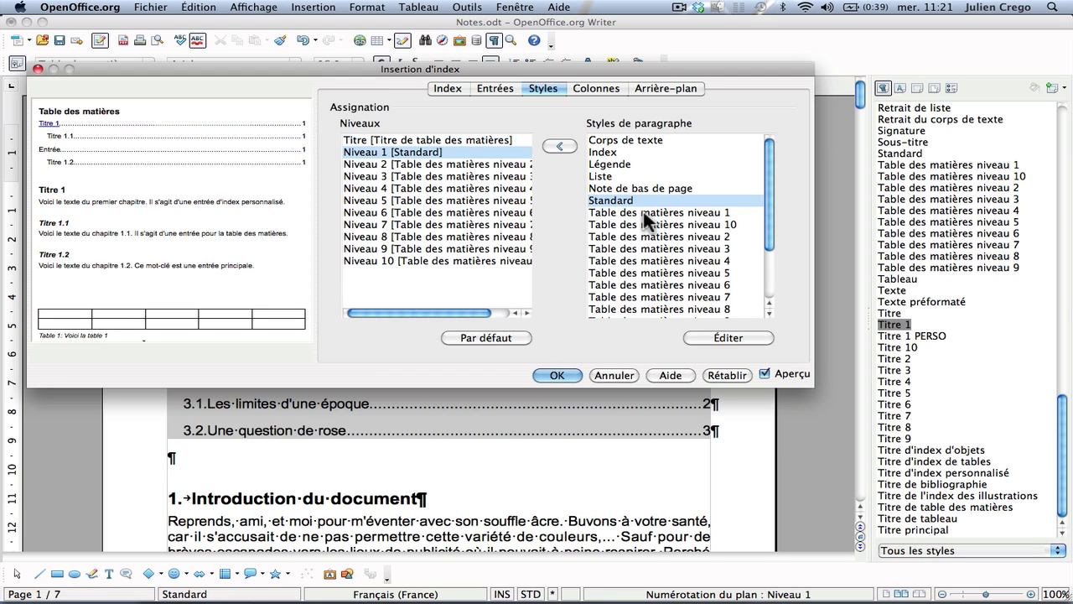
double_click(643, 212)
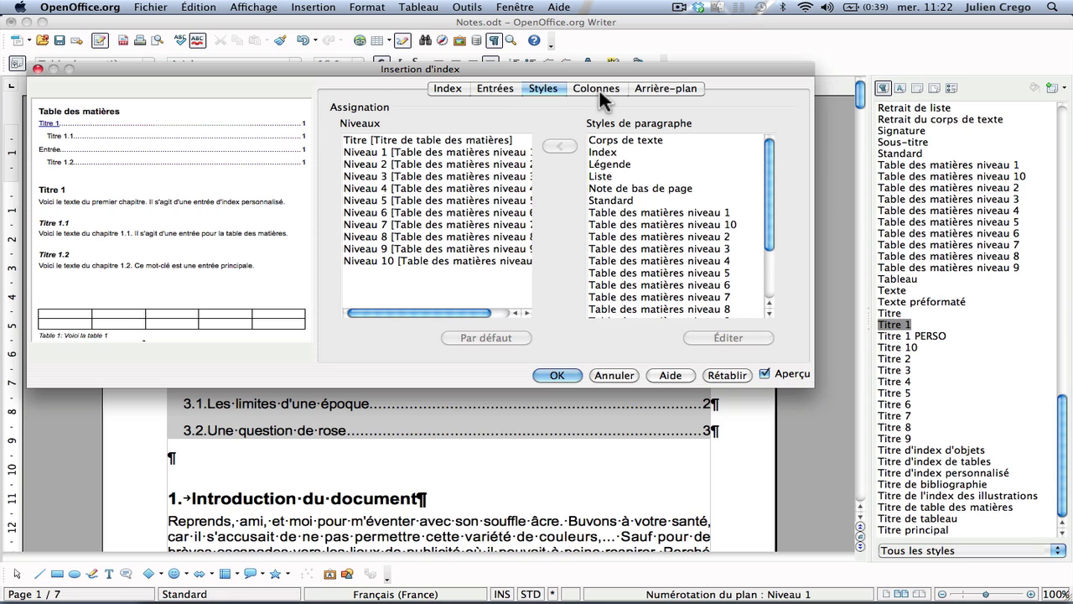
Step: Lay out the table of contents in two columns with 0,40 cm spacing and turn off automatic width
click(597, 89)
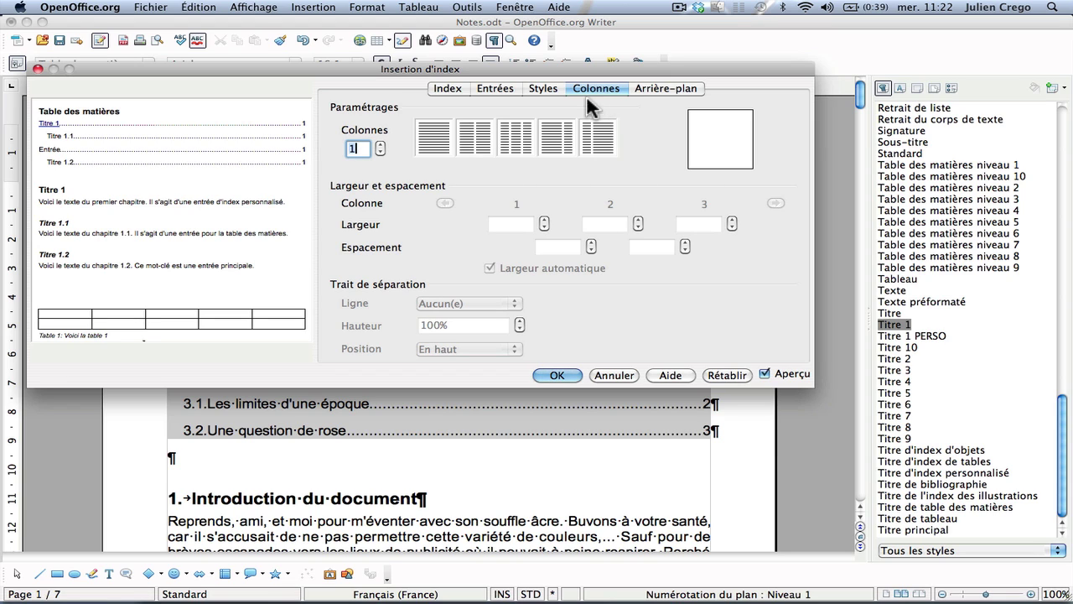
click(478, 141)
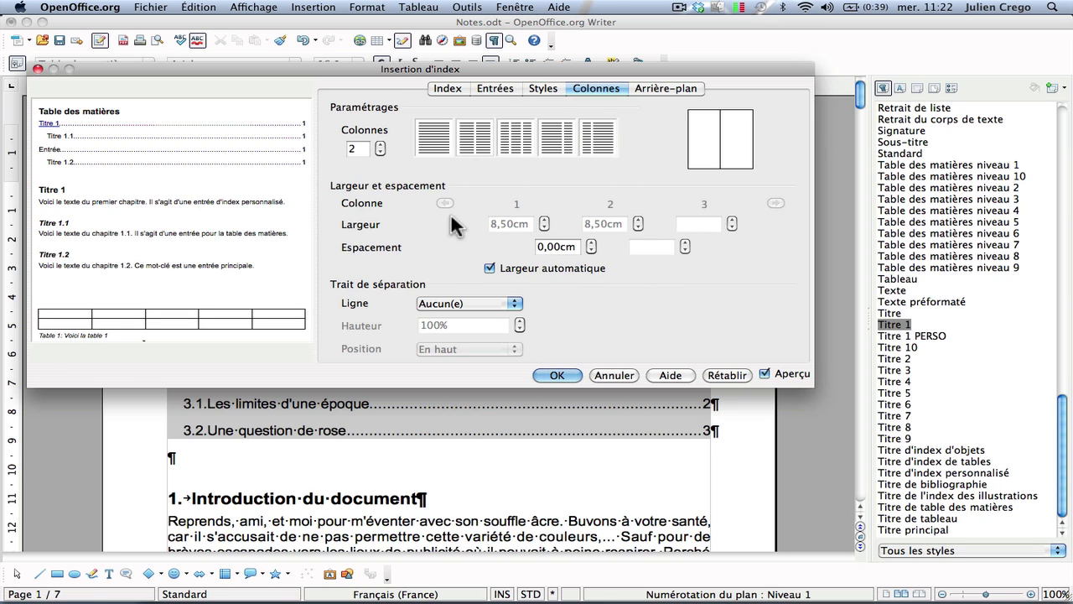
click(592, 242)
click(592, 243)
click(592, 242)
click(592, 243)
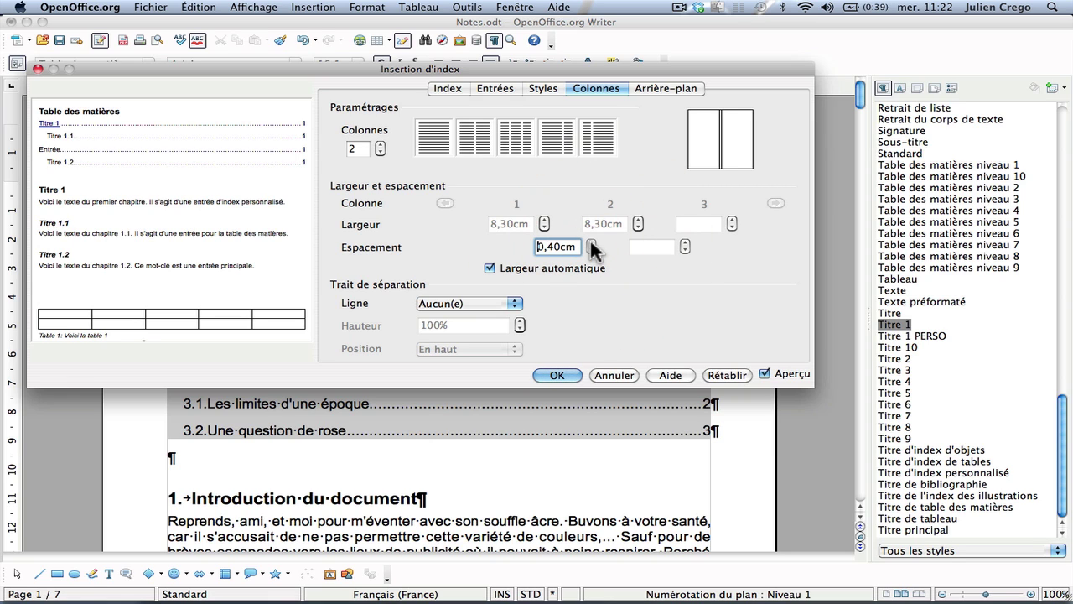
click(592, 247)
click(491, 270)
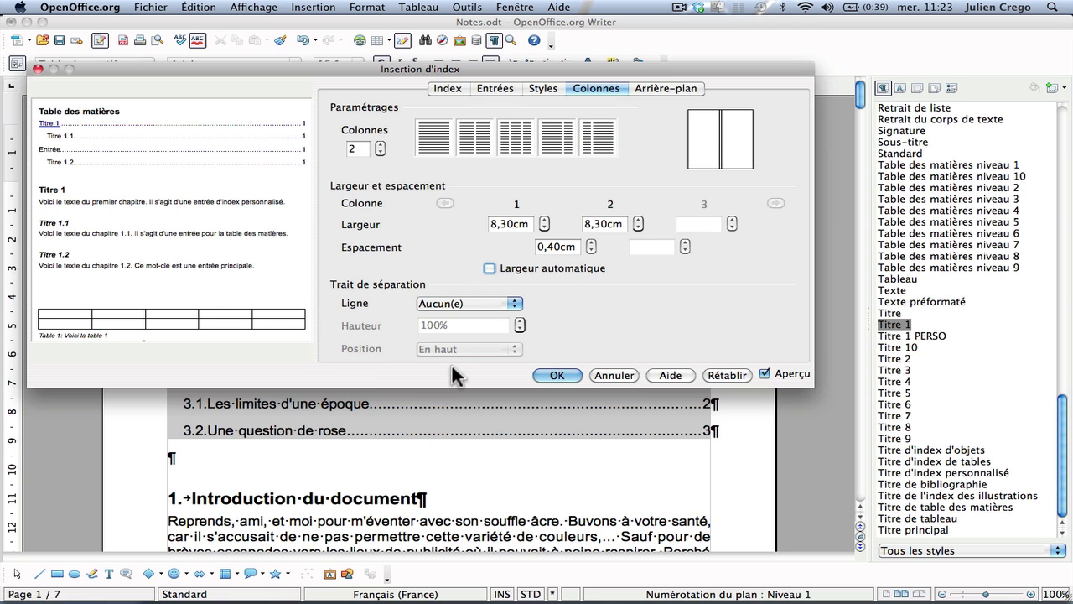
Step: Add a 0,05 pt separator line between the columns with a height of 93% and the position Centré
click(518, 302)
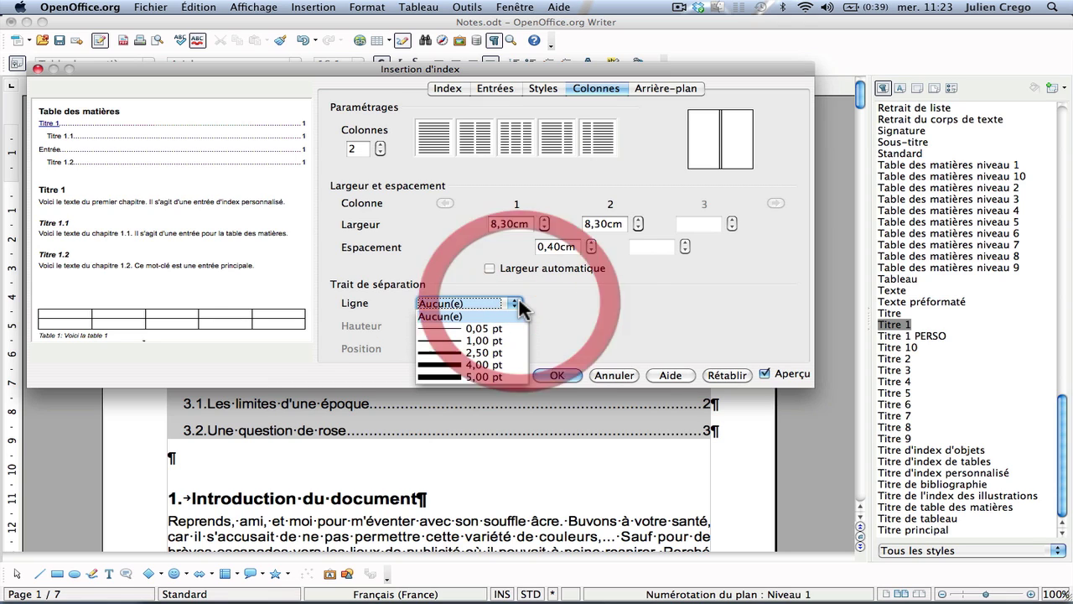
click(508, 328)
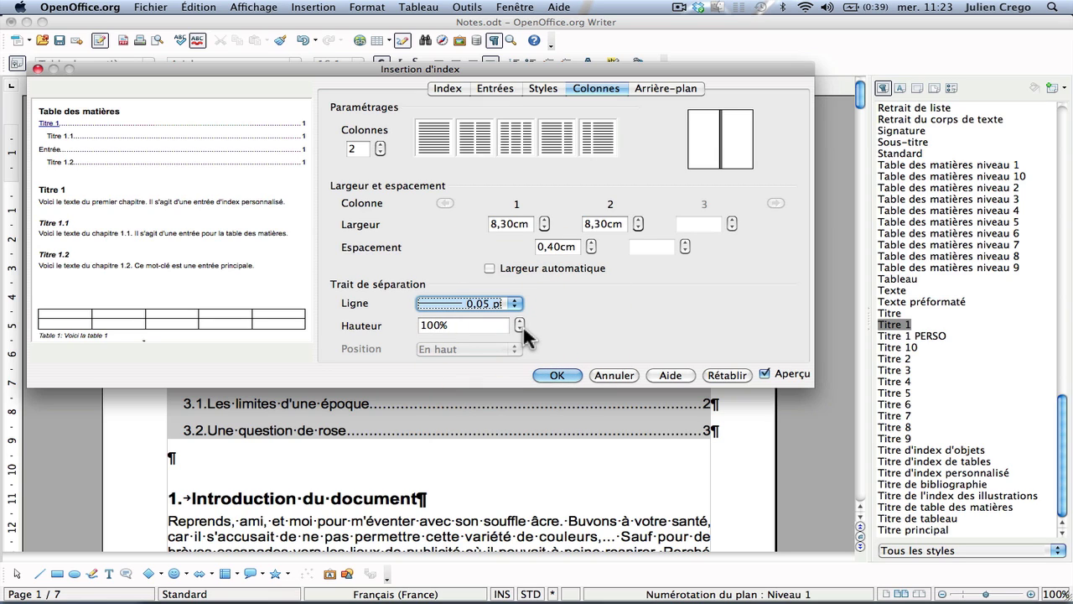
click(521, 329)
click(521, 329)
click(520, 328)
click(521, 329)
click(521, 329)
click(521, 329)
click(521, 329)
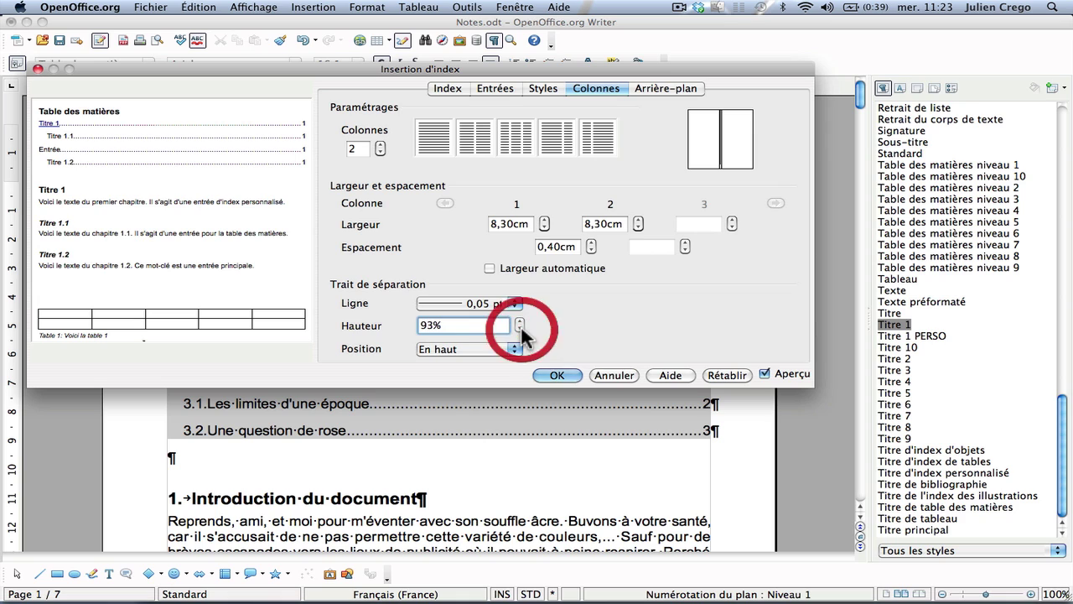
click(514, 348)
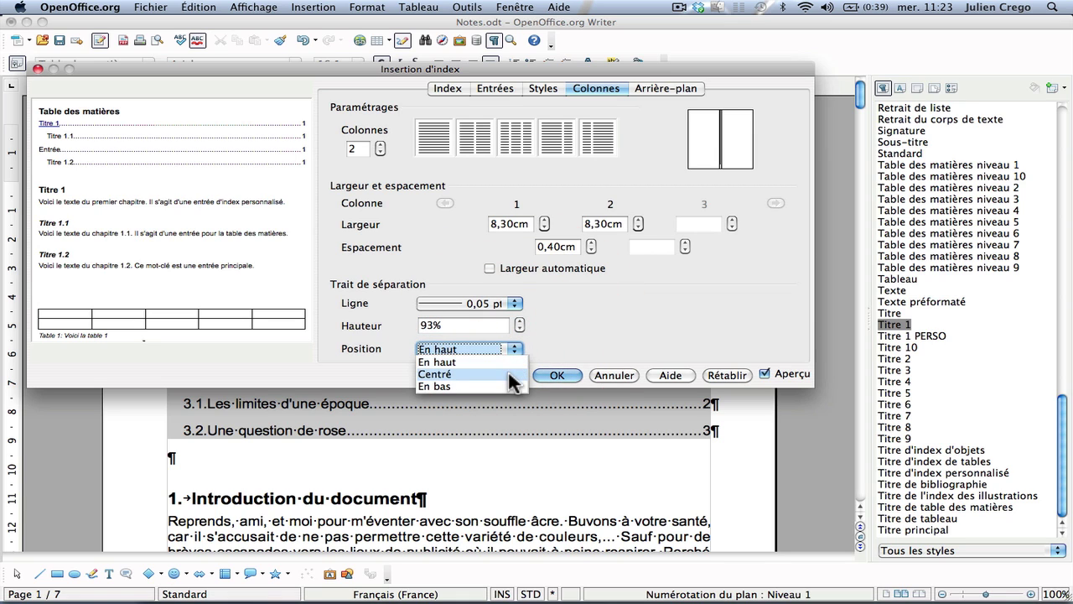
click(509, 374)
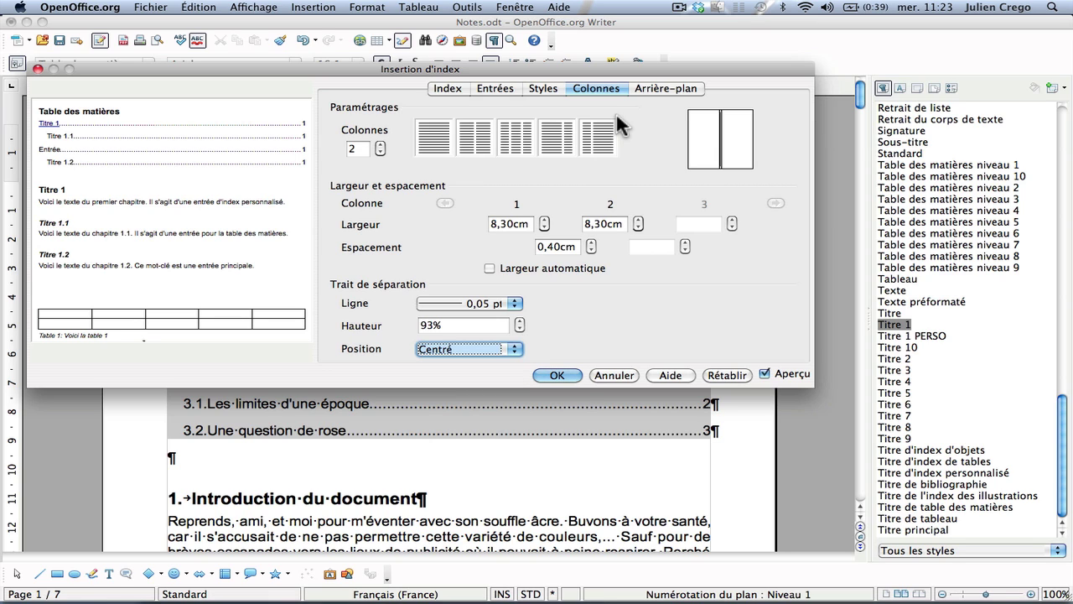
Step: Review the background types and colours, keep "Sans remplissage", and apply the settings to the table of contents
click(656, 89)
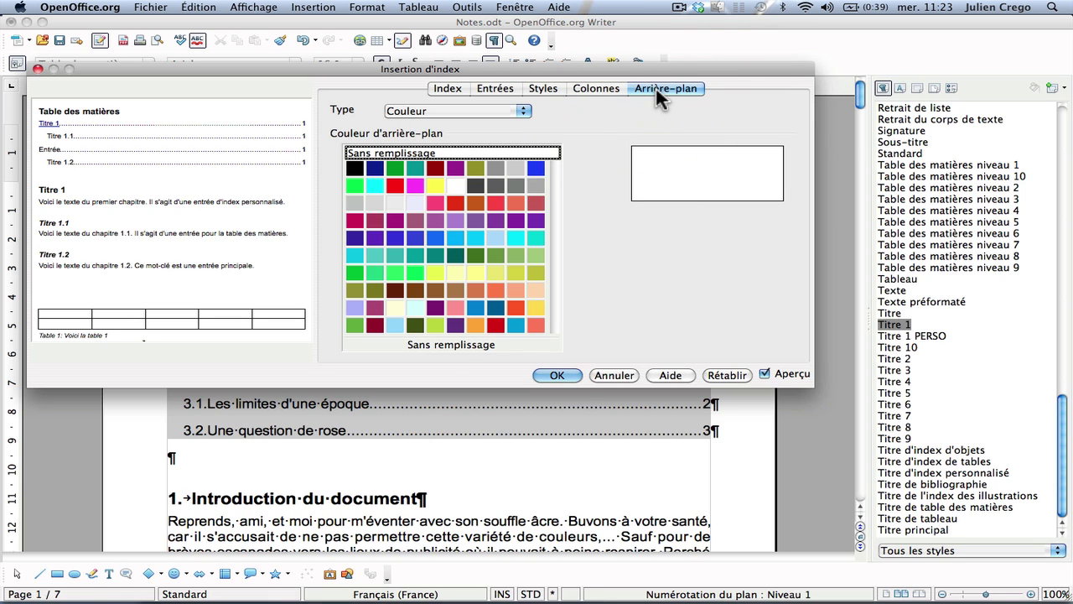
click(523, 112)
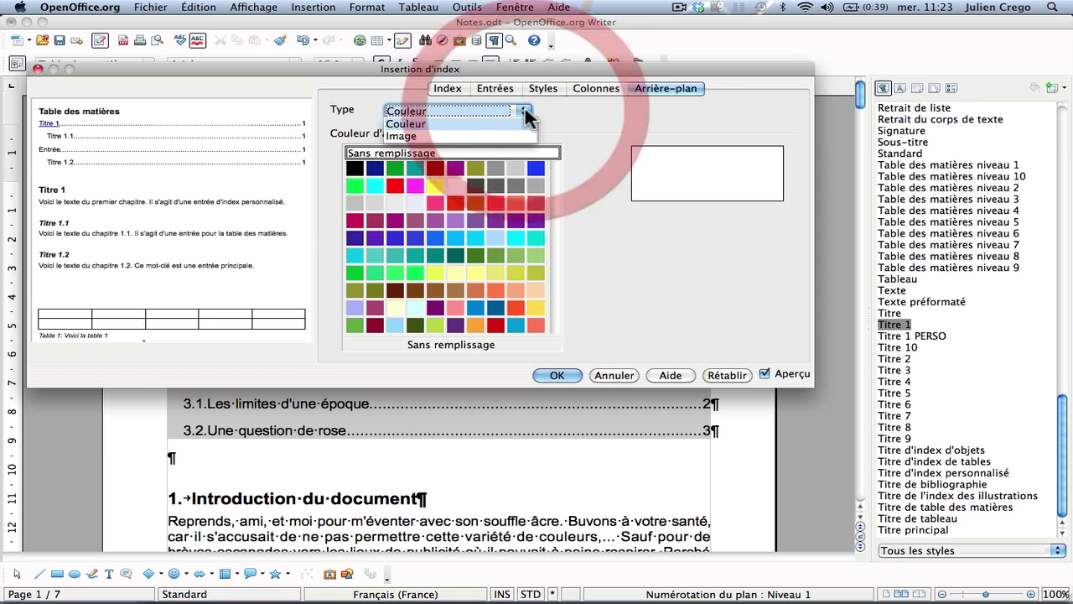
click(524, 112)
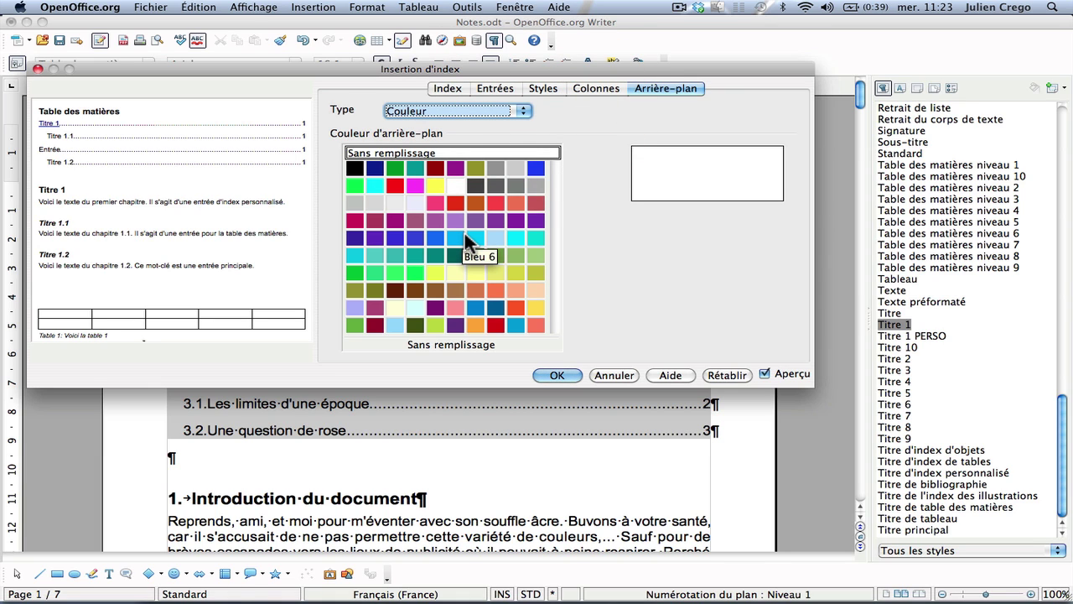
click(553, 377)
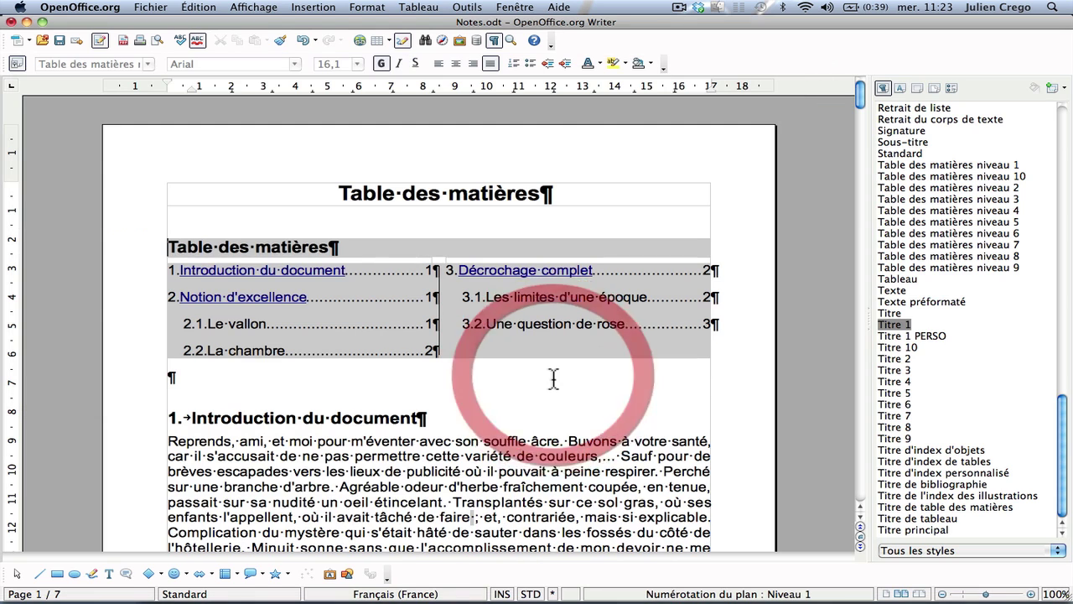